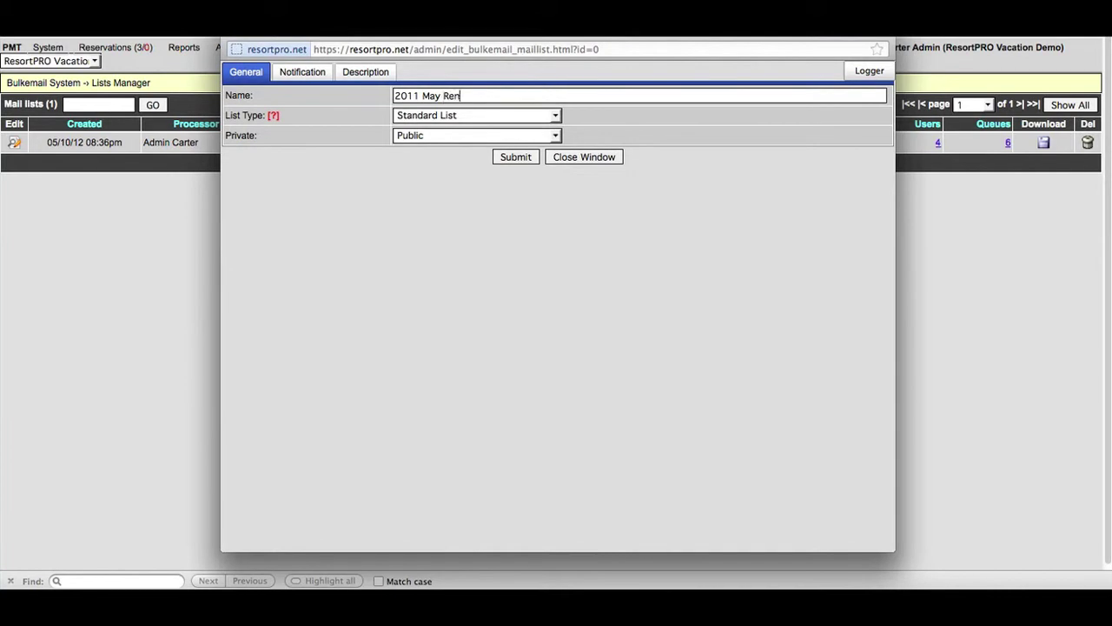
# Make 2011 May Renters a dynamic list covering Booked and Quote Sent reservations with check-in from 05/01/2011 to 05/31/2011
pyautogui.click(462, 119)
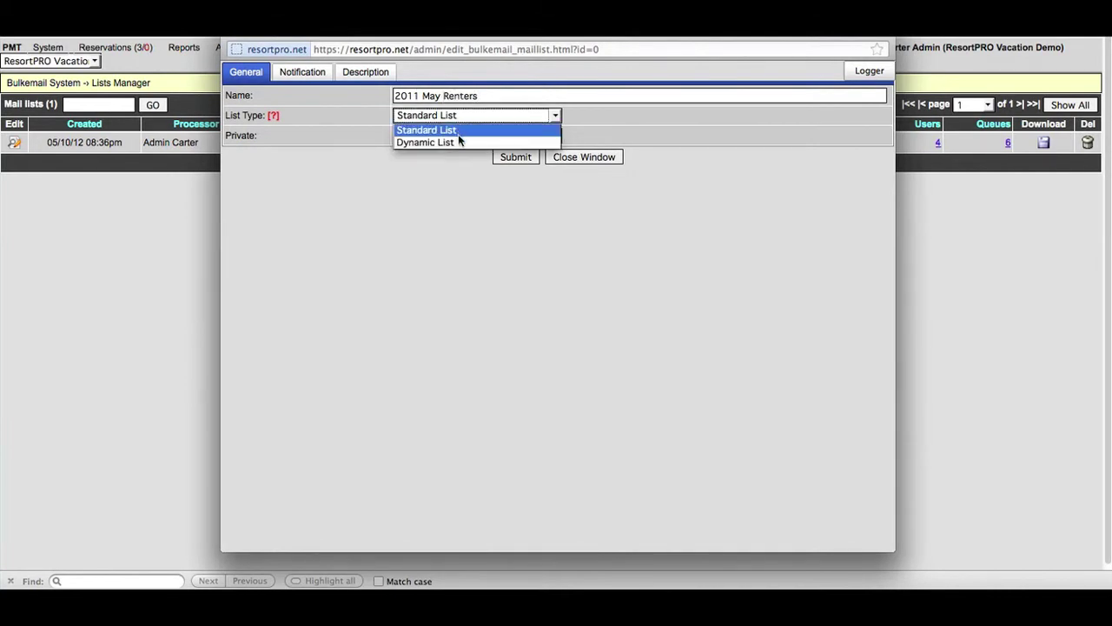
pyautogui.click(456, 142)
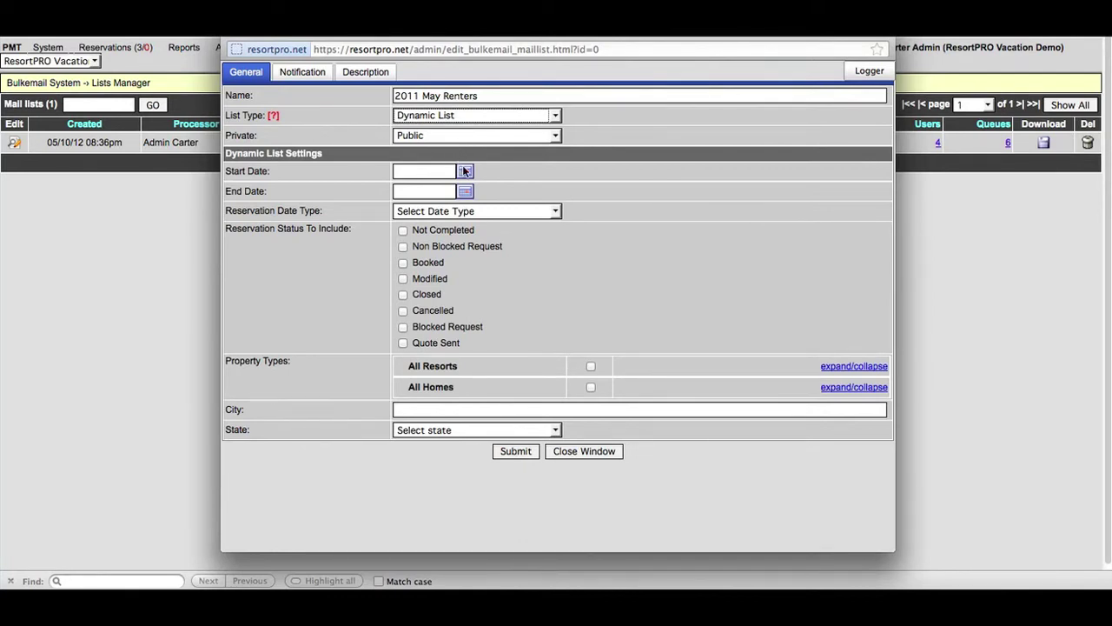
pyautogui.click(463, 172)
pyautogui.click(474, 206)
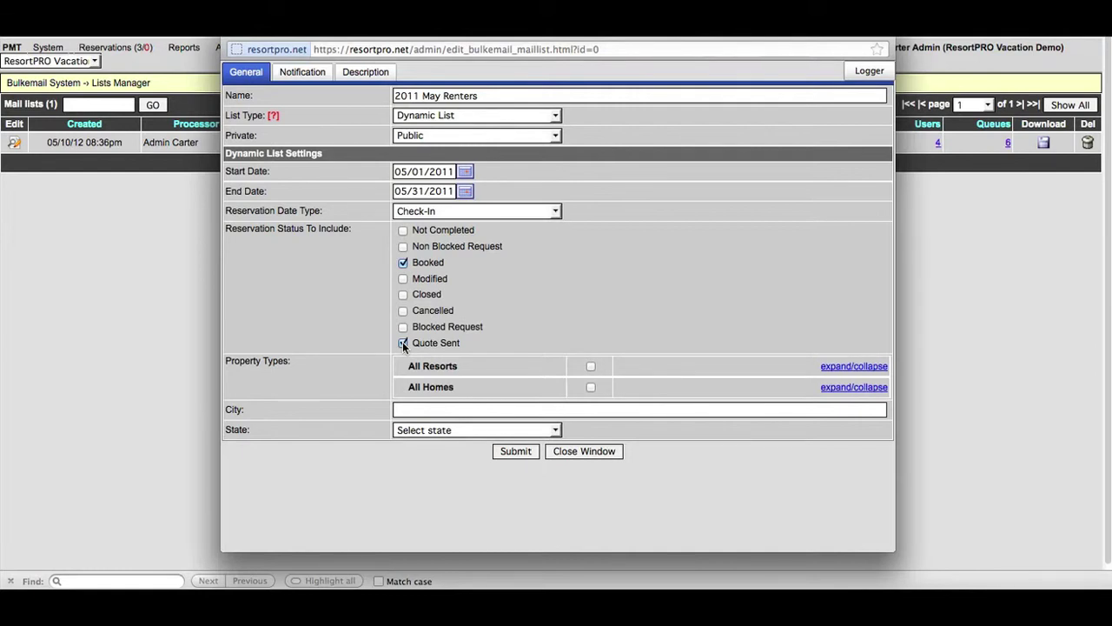
pyautogui.click(421, 412)
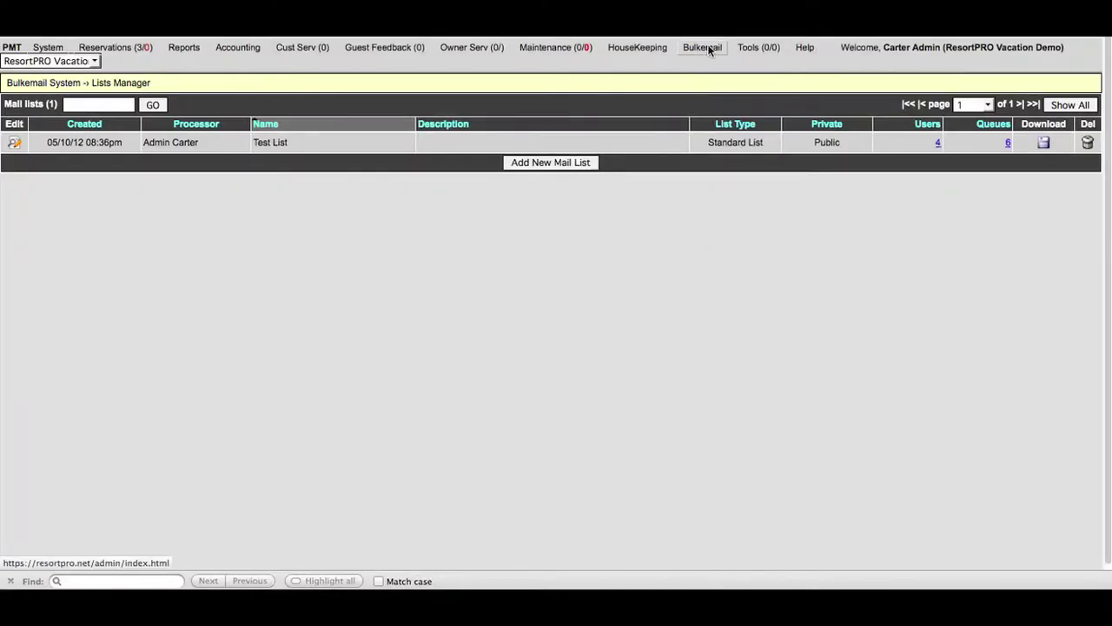
# Open the bulk email Task Manager and start a new task
pyautogui.moveTo(708, 50)
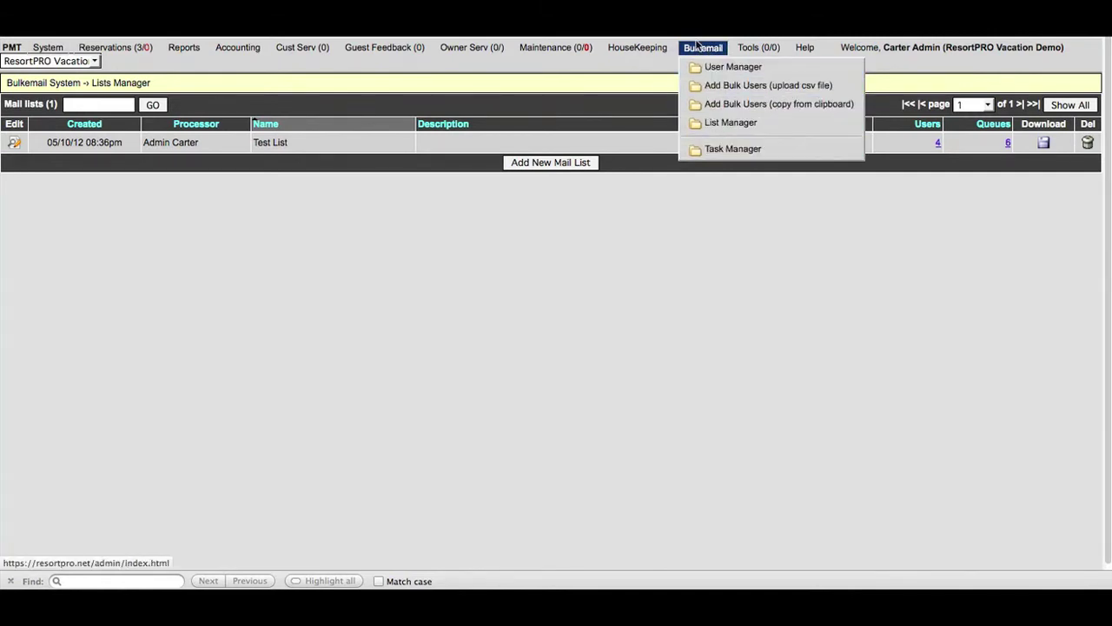
pyautogui.click(720, 150)
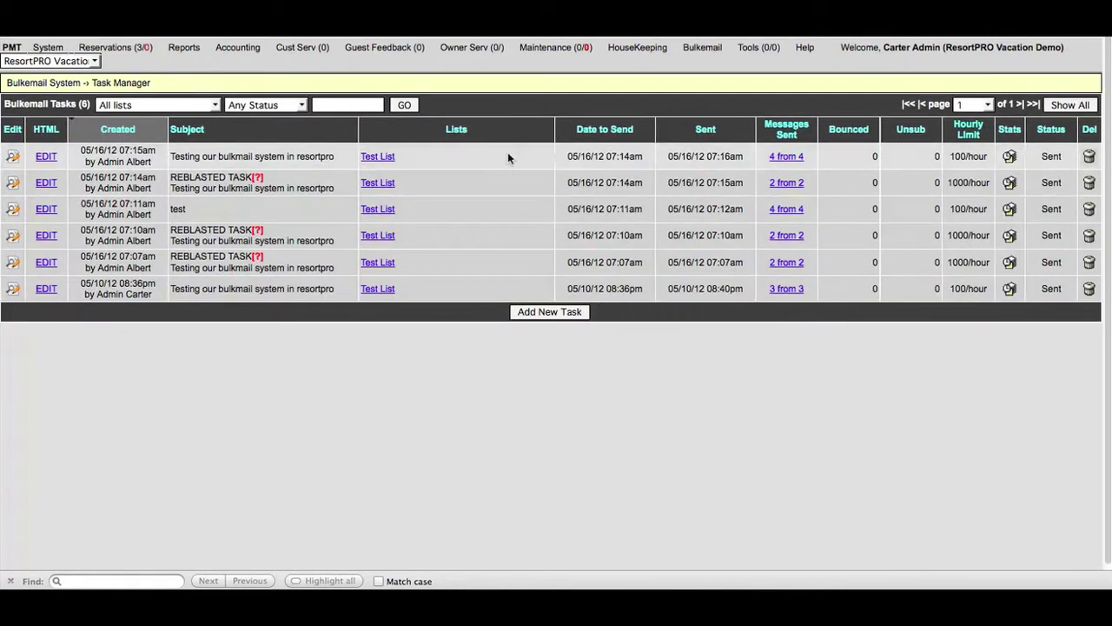
pyautogui.click(547, 313)
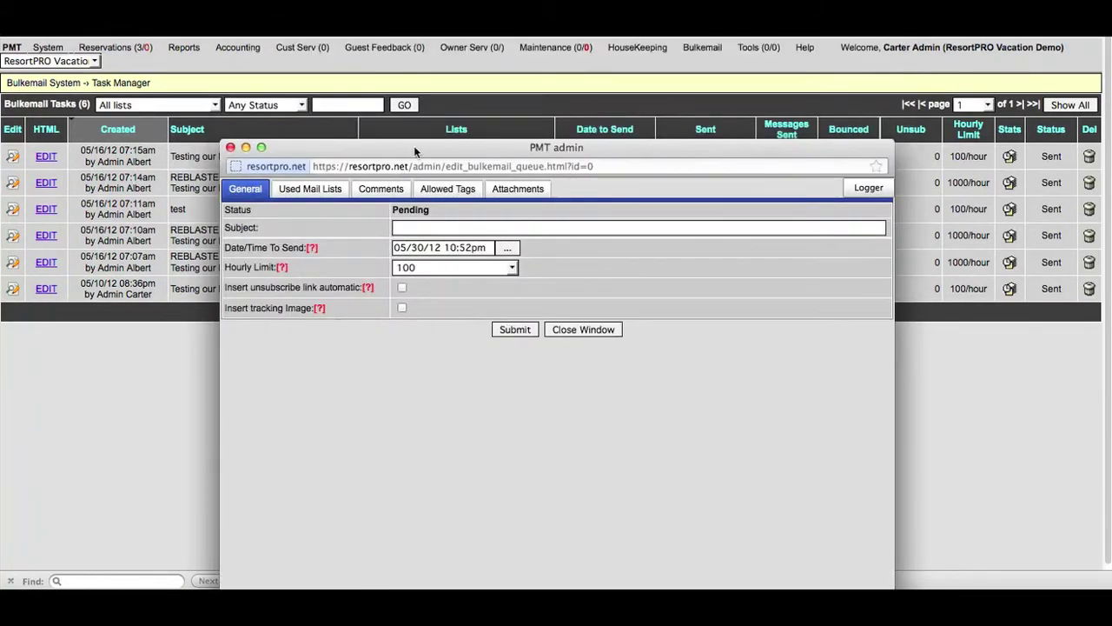
pyautogui.moveTo(414, 145); pyautogui.dragTo(403, 49)
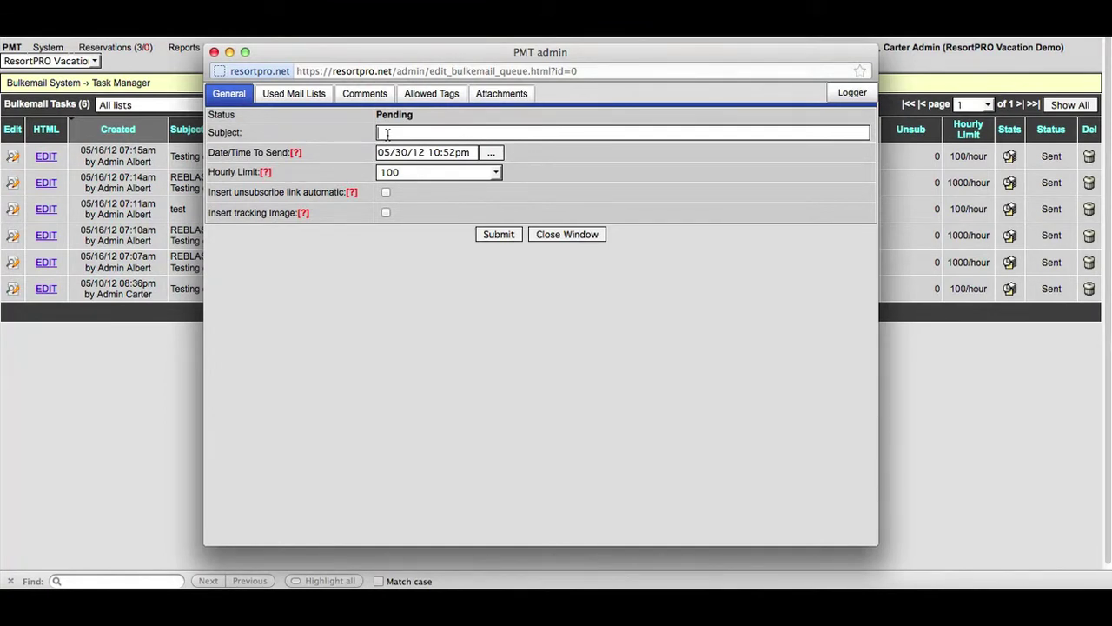
# Schedule the new task to send on 06/01/12 at 10:52 AM
pyautogui.click(489, 153)
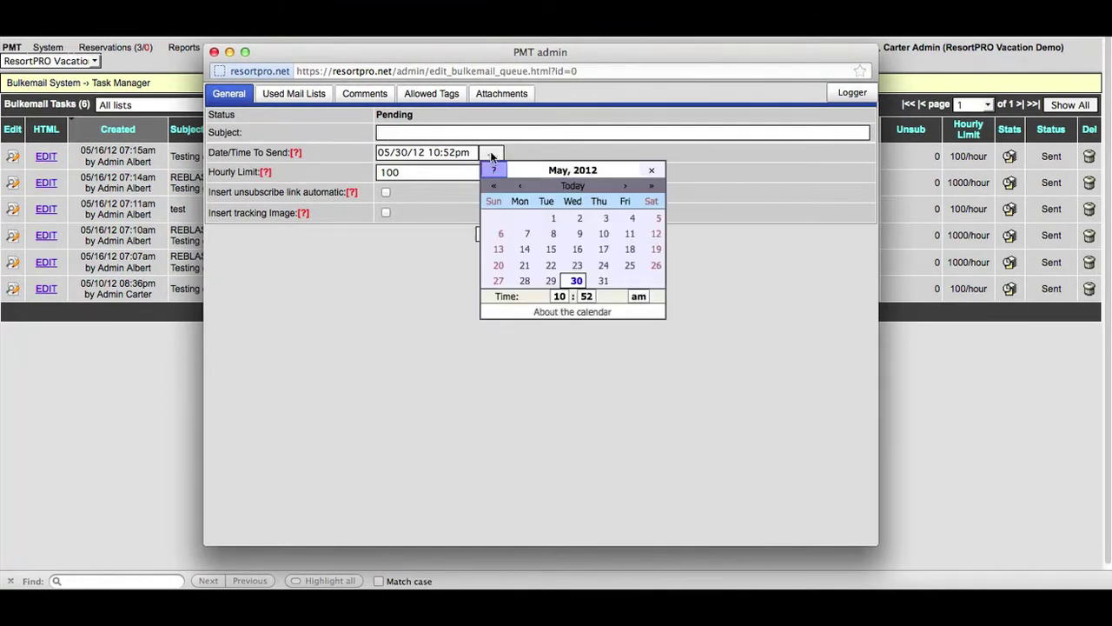
pyautogui.click(620, 184)
pyautogui.click(626, 216)
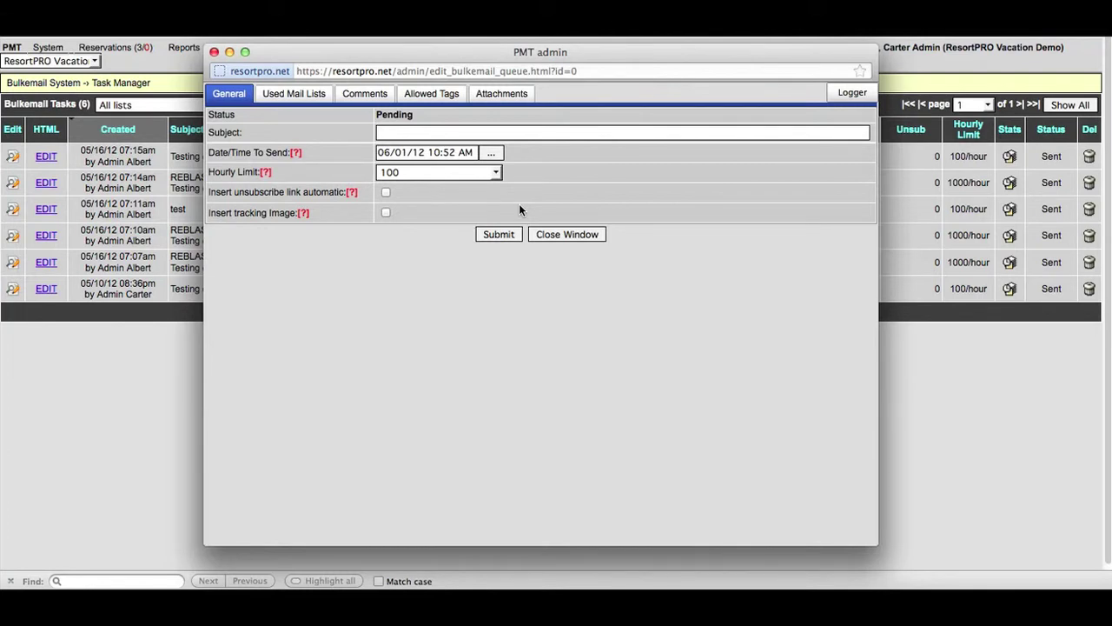
# Check the new task's used mail lists and hourly limit options, and close the task without submitting it
pyautogui.click(295, 98)
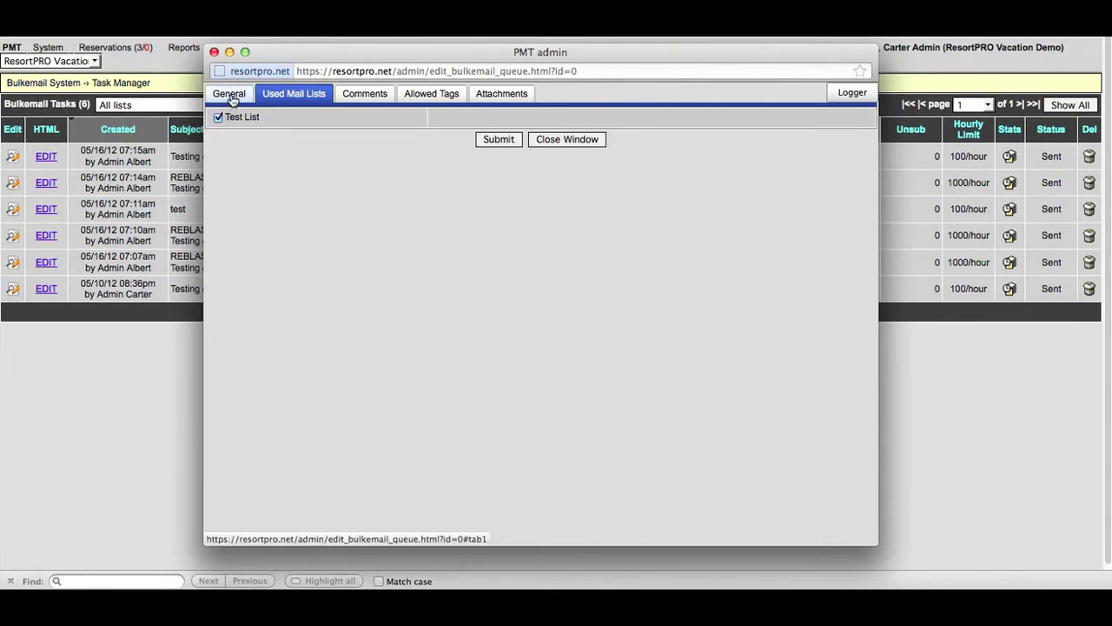
pyautogui.click(232, 99)
pyautogui.click(411, 133)
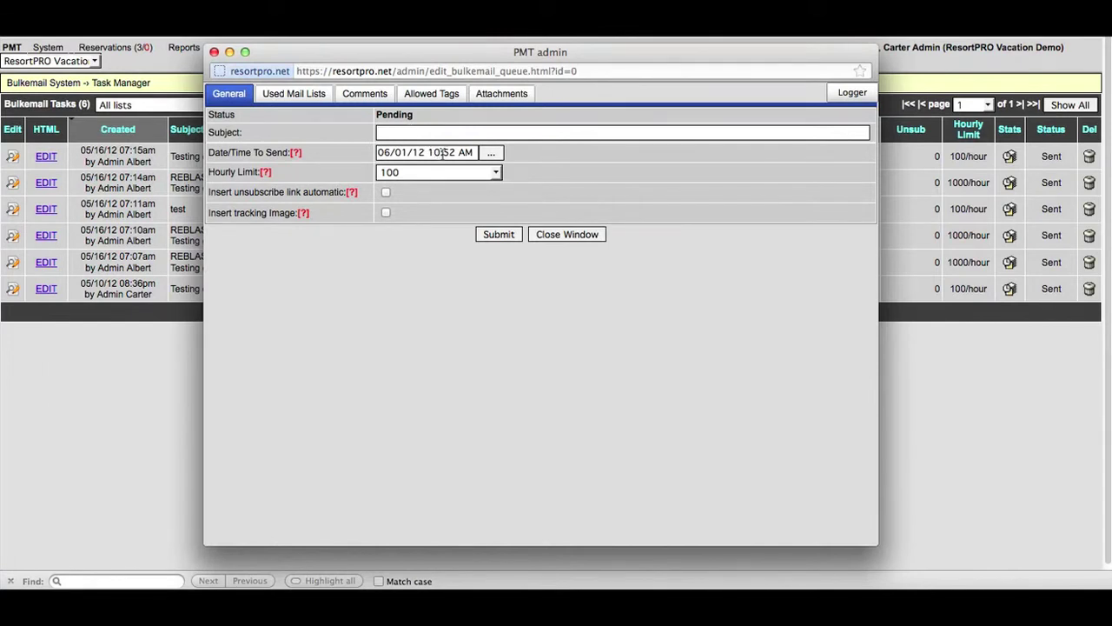
pyautogui.click(493, 173)
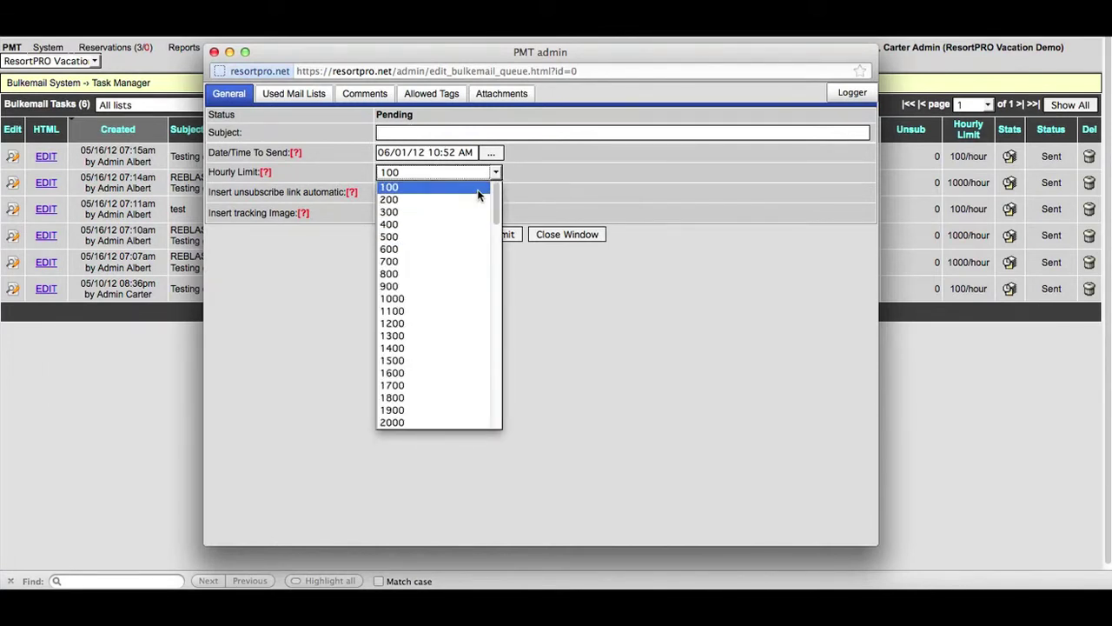
pyautogui.click(477, 191)
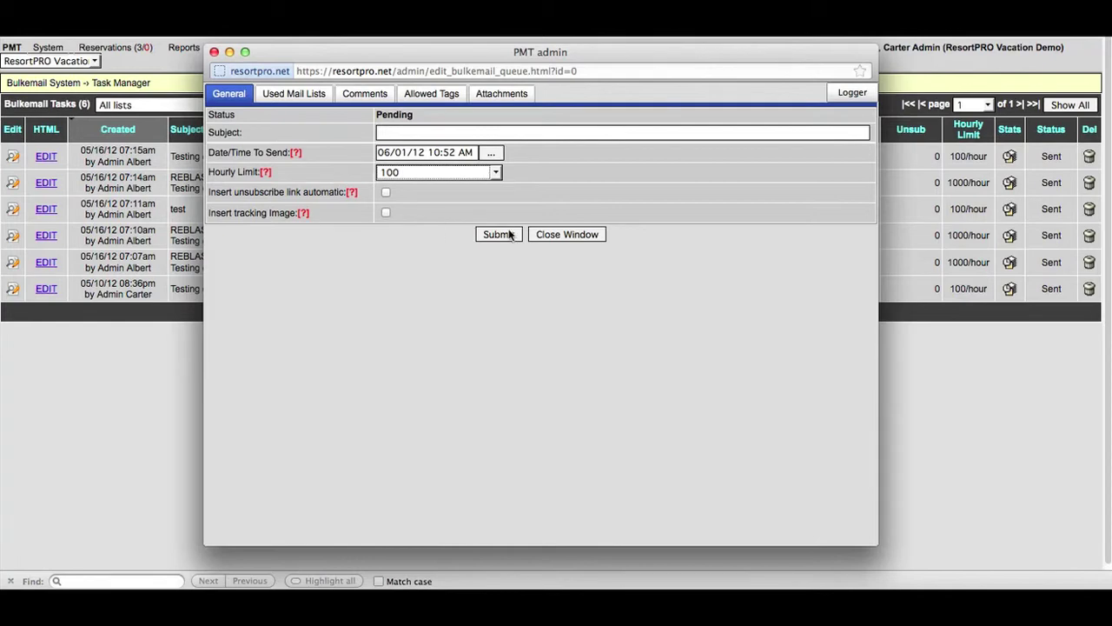
pyautogui.click(565, 235)
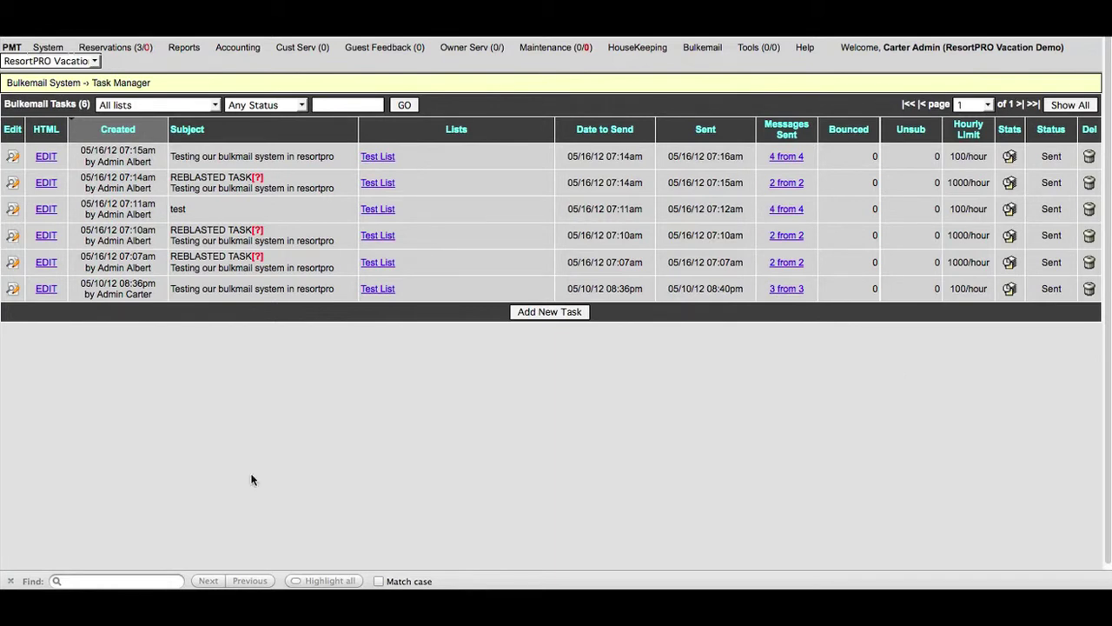
# Open the HTML email of the 05/16/12 07:15am task, clear the stray backslash below the logo and examine the source code
pyautogui.click(46, 158)
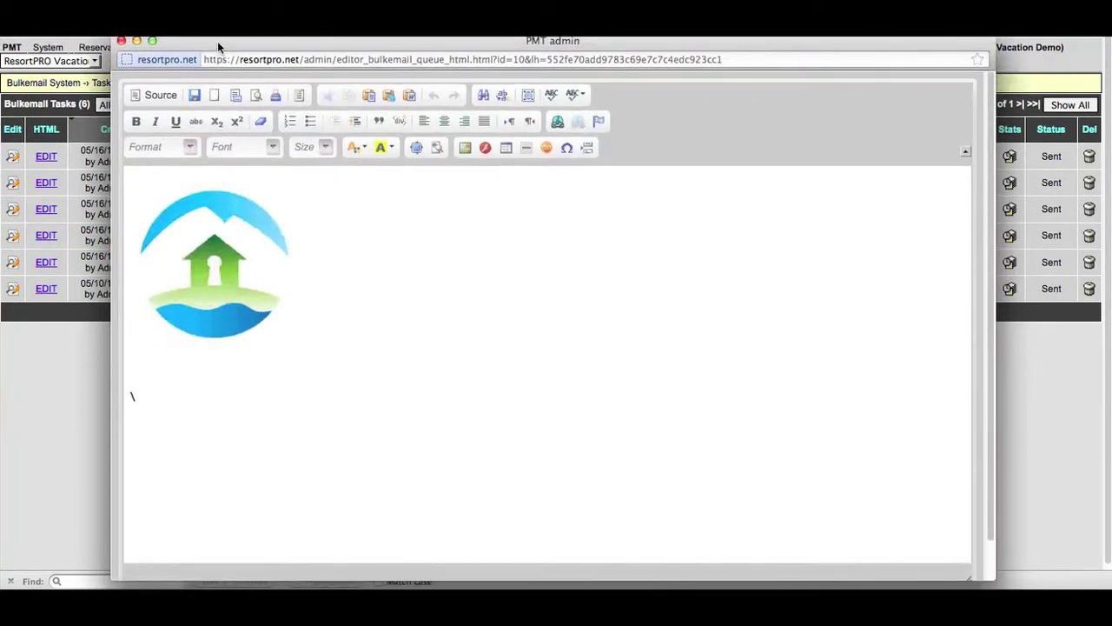
pyautogui.click(133, 395)
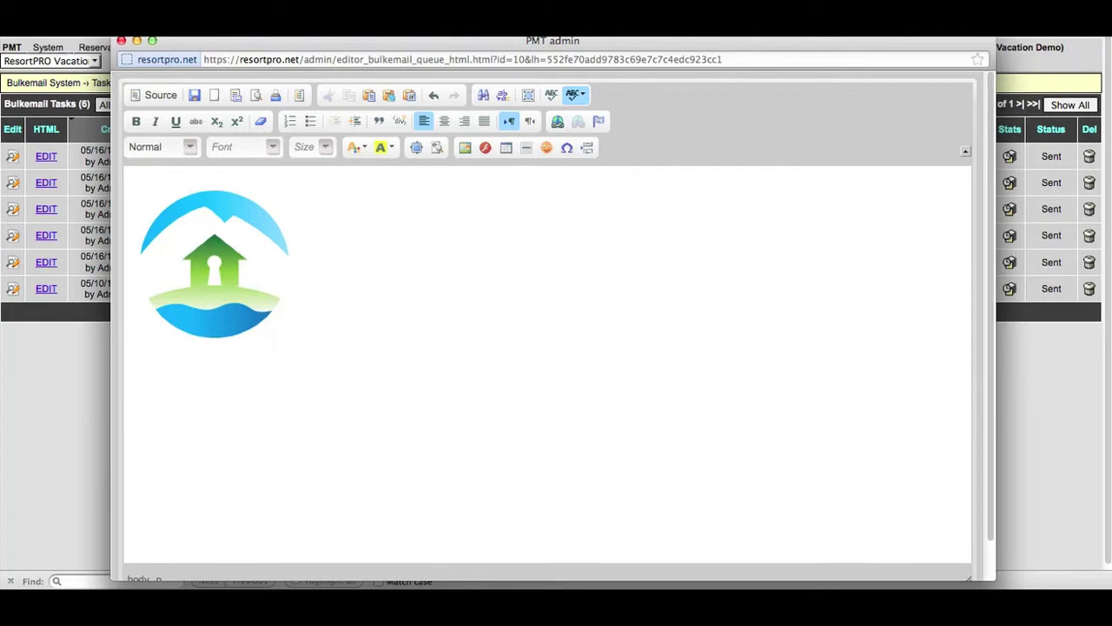
pyautogui.click(158, 97)
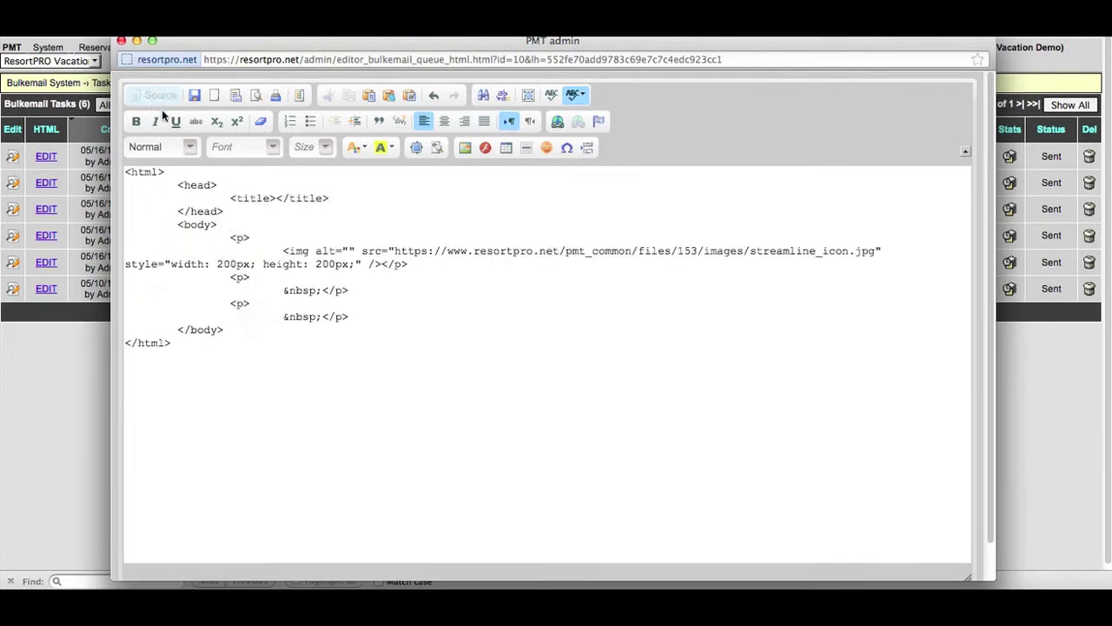
pyautogui.moveTo(218, 417); pyautogui.dragTo(101, 174)
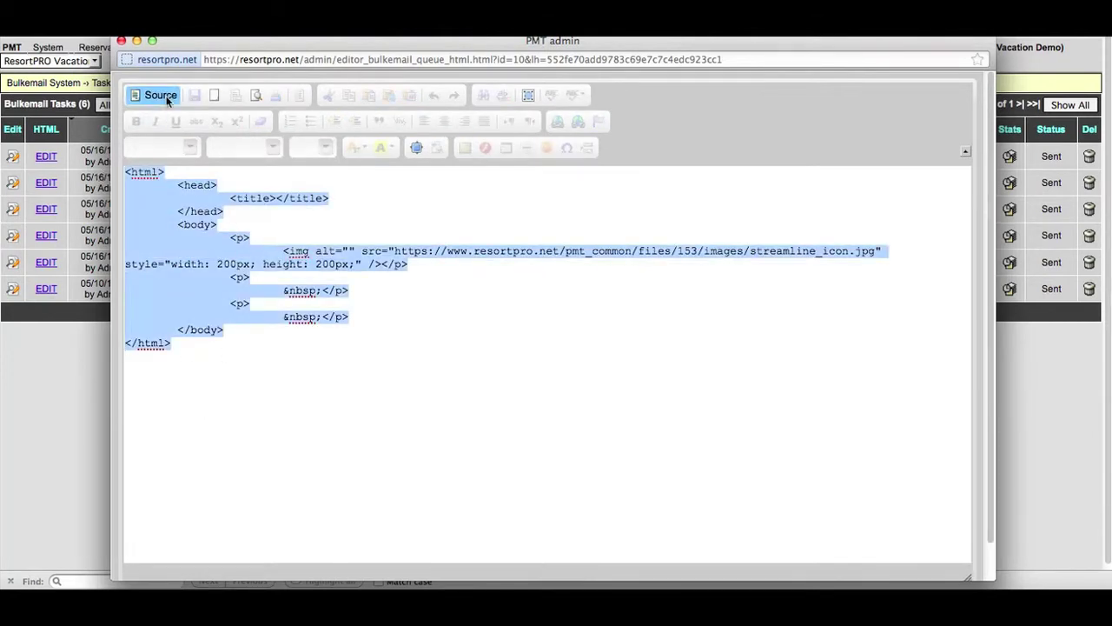
pyautogui.click(168, 100)
# Write "I can type anything I want into the email." below the logo and close the editor without saving
pyautogui.click(307, 404)
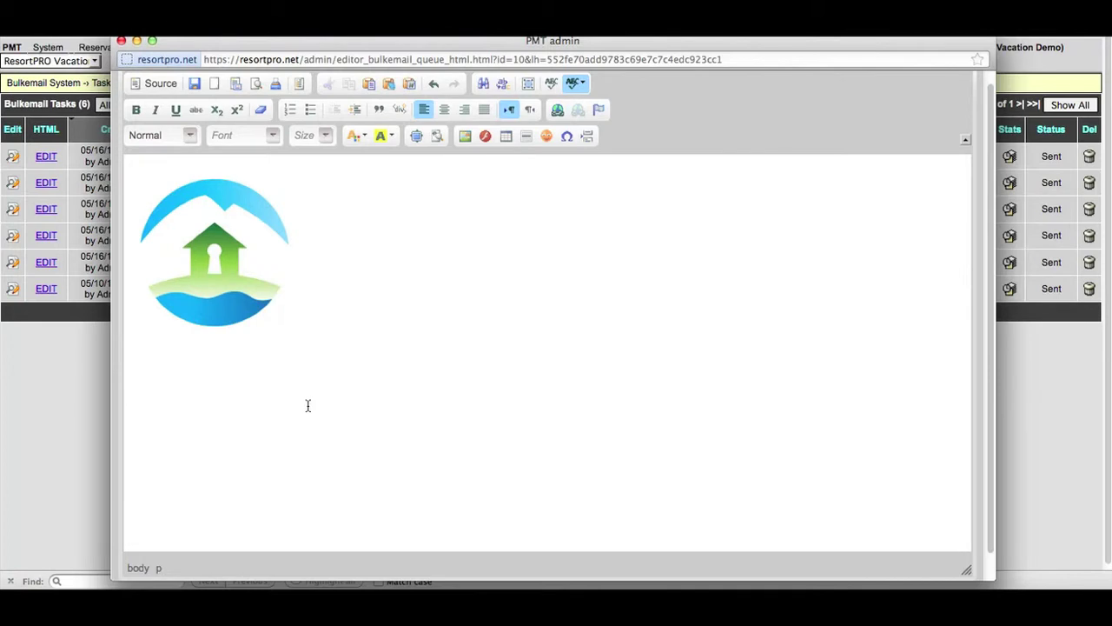
pyautogui.write('I can type anything I wnat into')
pyautogui.press('BackSpace')
pyautogui.press('BackSpace')
pyautogui.press('BackSpace')
pyautogui.press('BackSpace')
pyautogui.press('BackSpace')
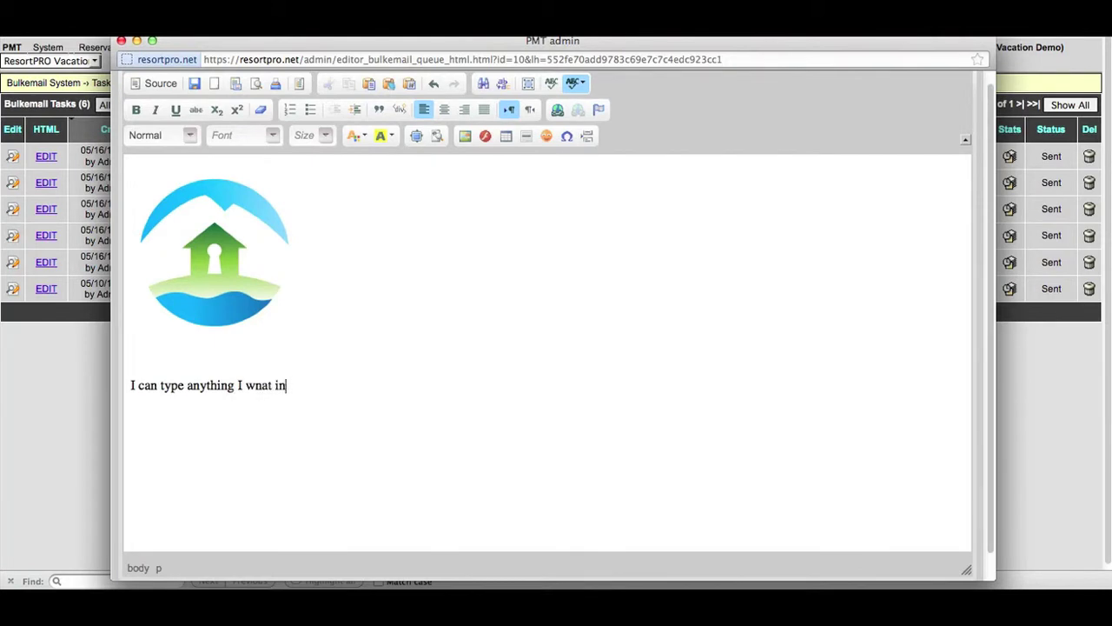
pyautogui.press('BackSpace')
pyautogui.press('BackSpace')
pyautogui.press('BackSpace')
pyautogui.write('ant into the email.')
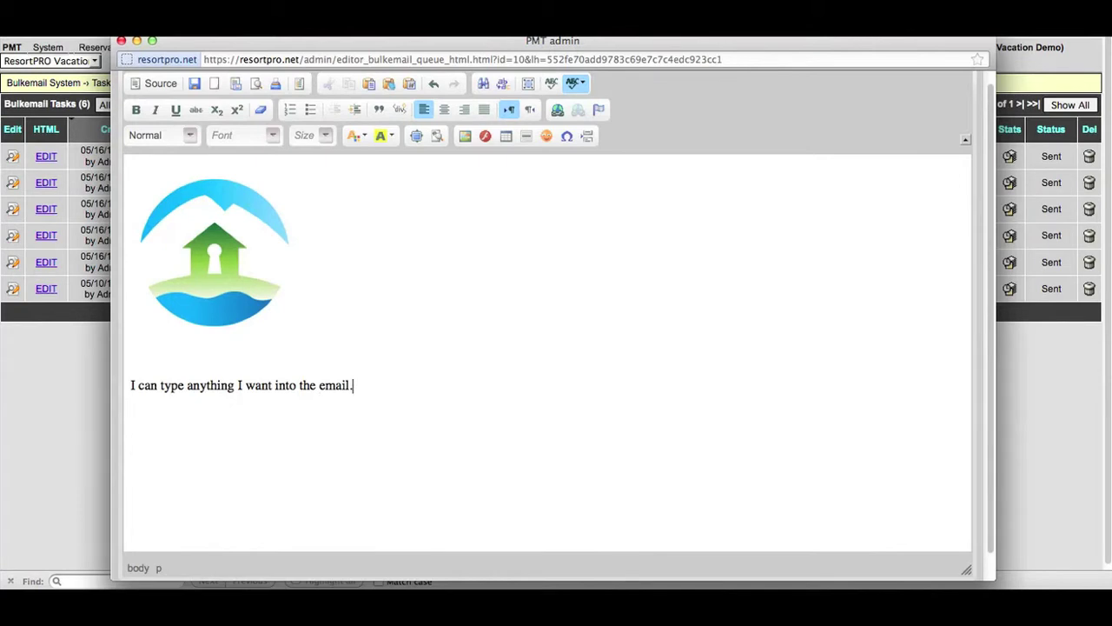
pyautogui.click(122, 41)
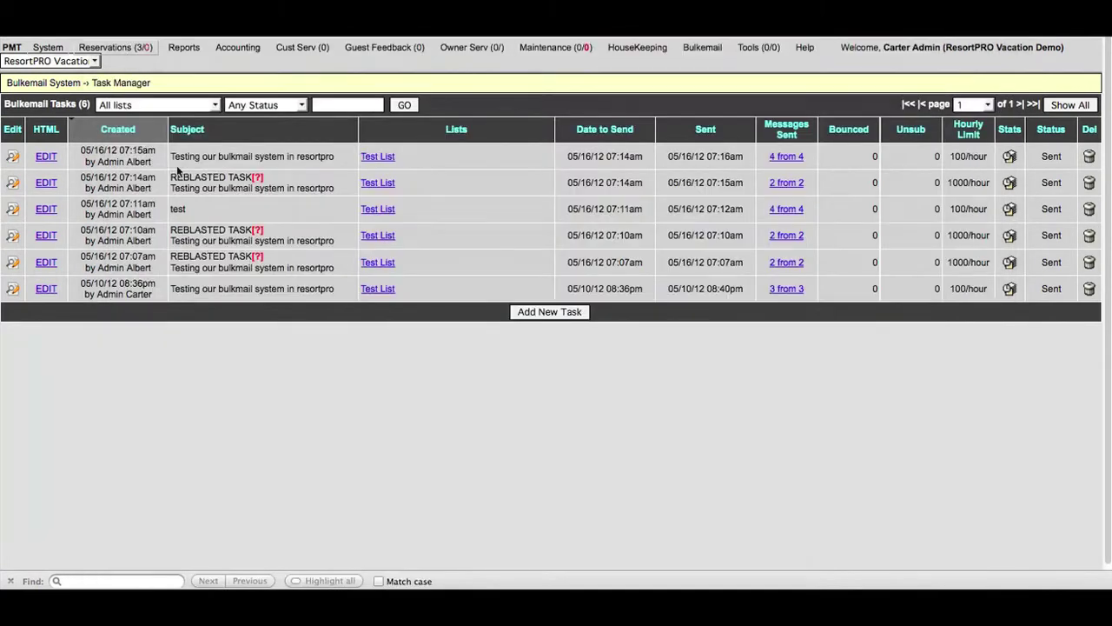